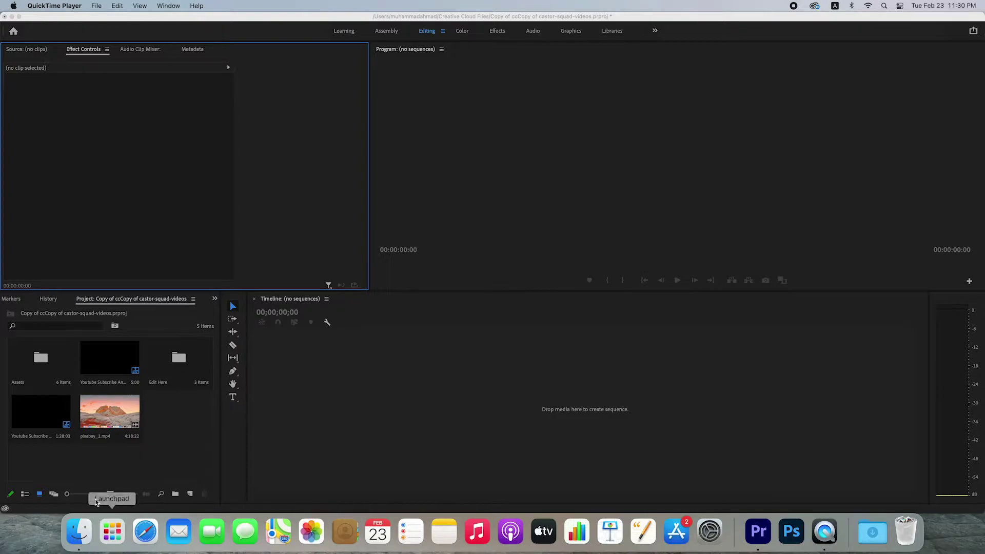
Step: Create a new sequence from the pixabay_1.mp4 clip in the project
click(90, 415)
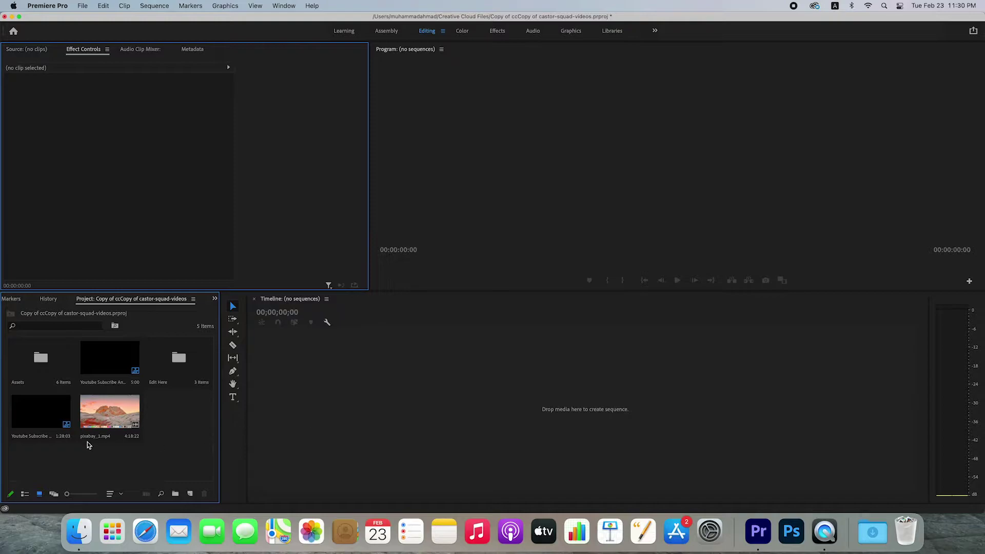
drag(97, 425, 487, 386)
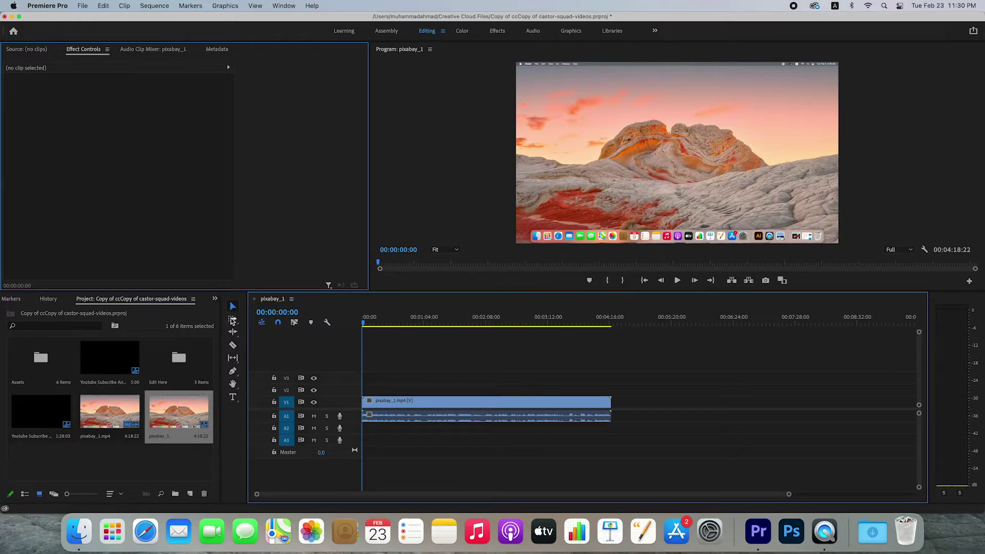
Step: Add the text "castor squad" over the video and move it towards the upper middle of the frame
click(234, 399)
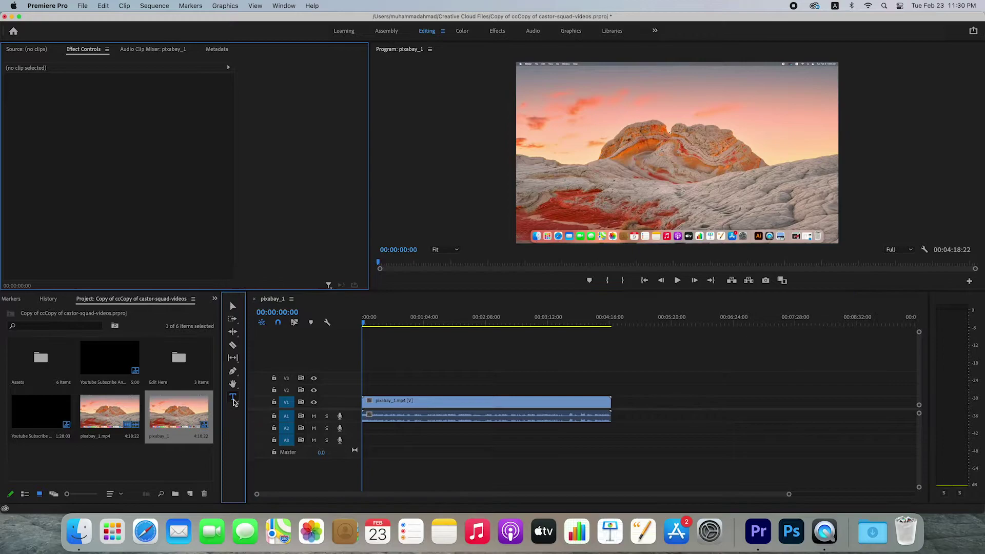
click(544, 90)
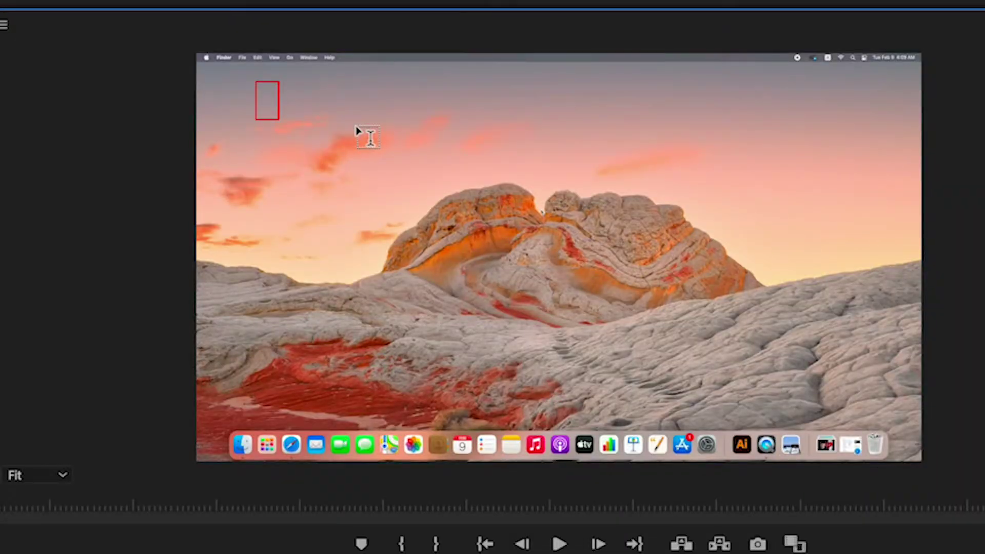
text(cas)
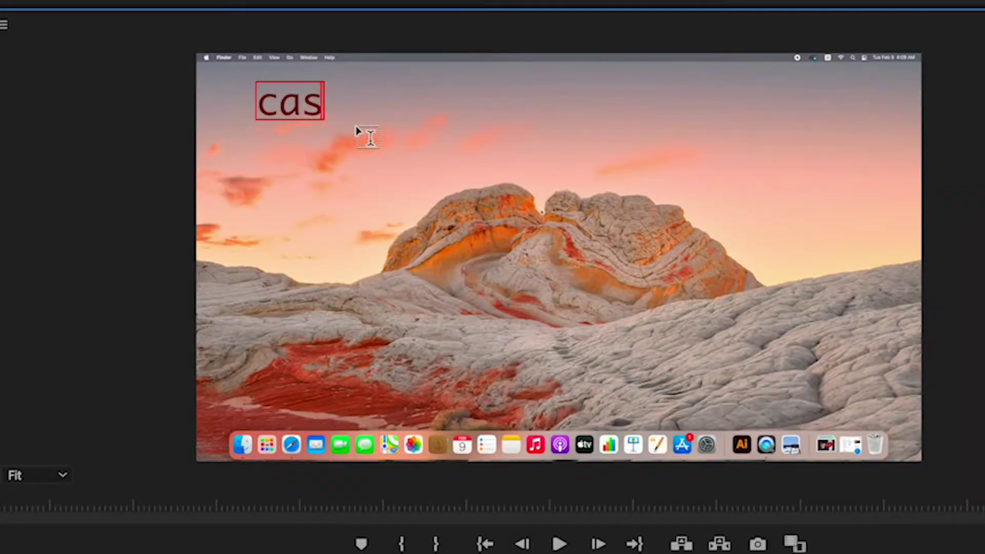
text(tor )
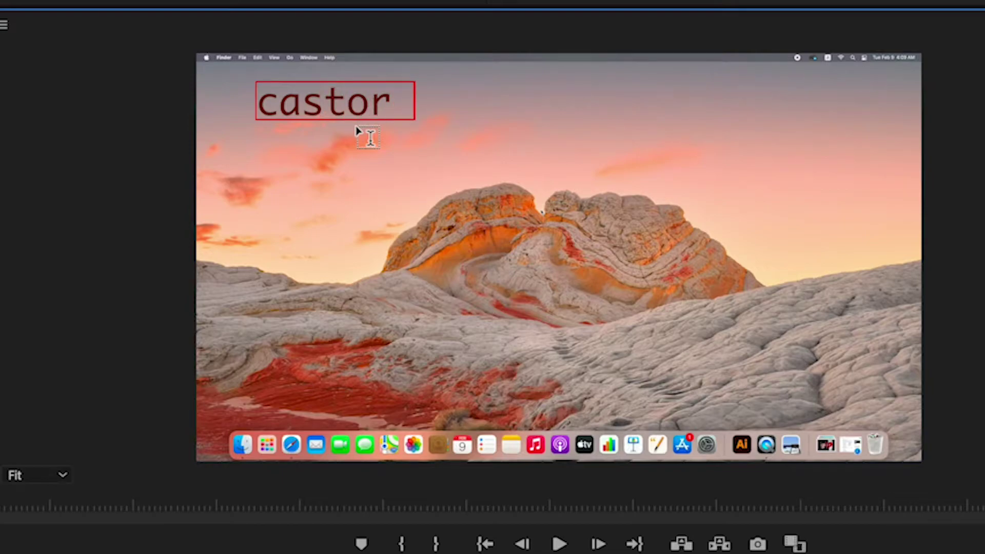
text(squad)
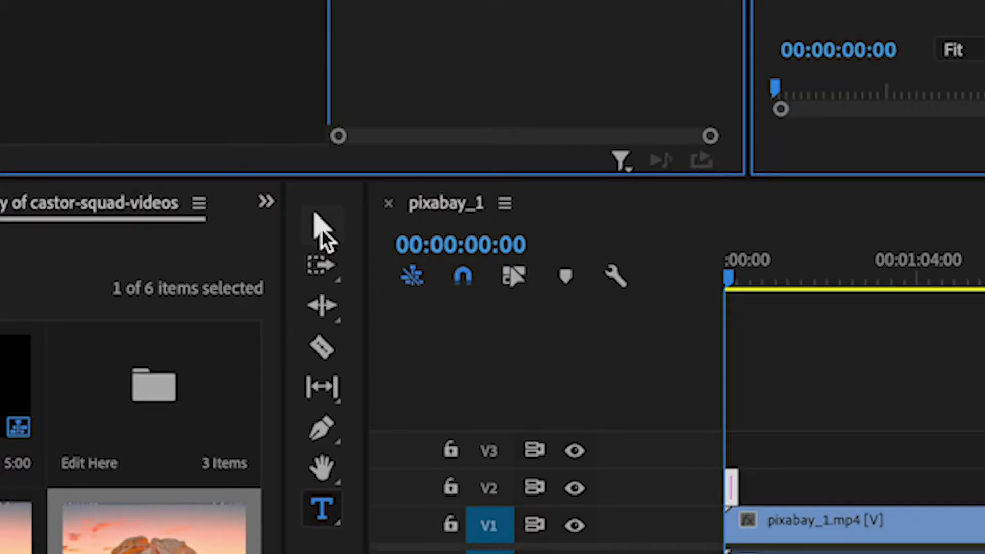
click(321, 229)
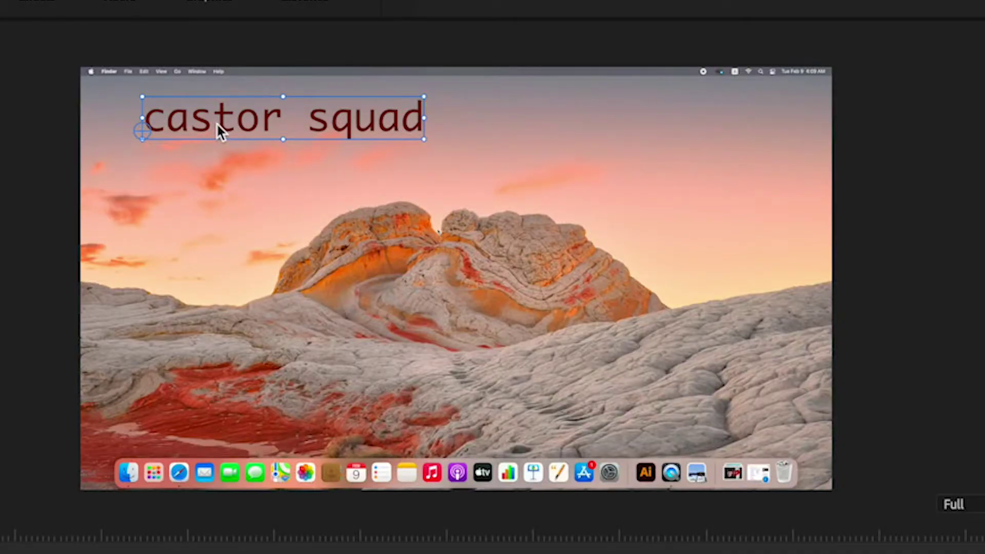
drag(216, 123, 356, 185)
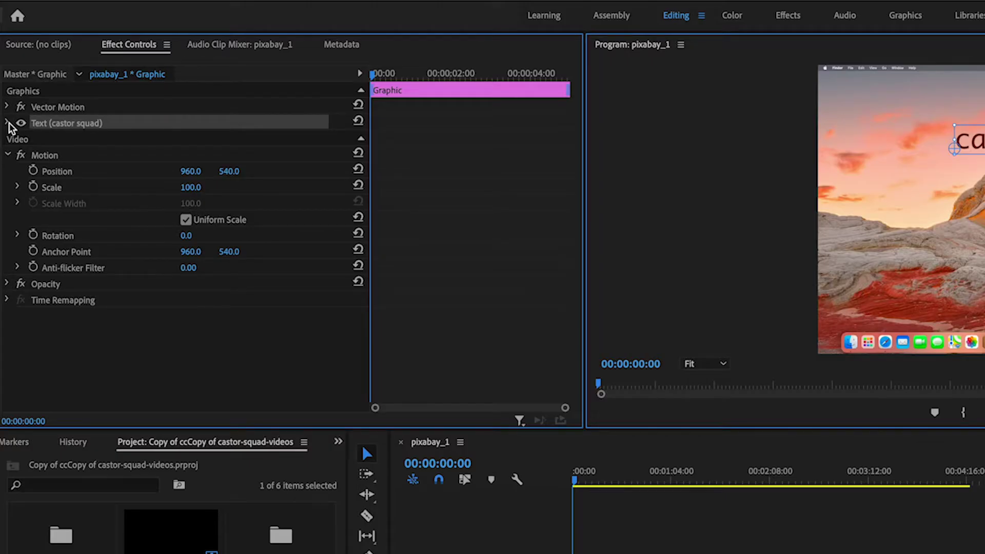
Step: Change the font of the "castor squad" text to Silom
click(7, 124)
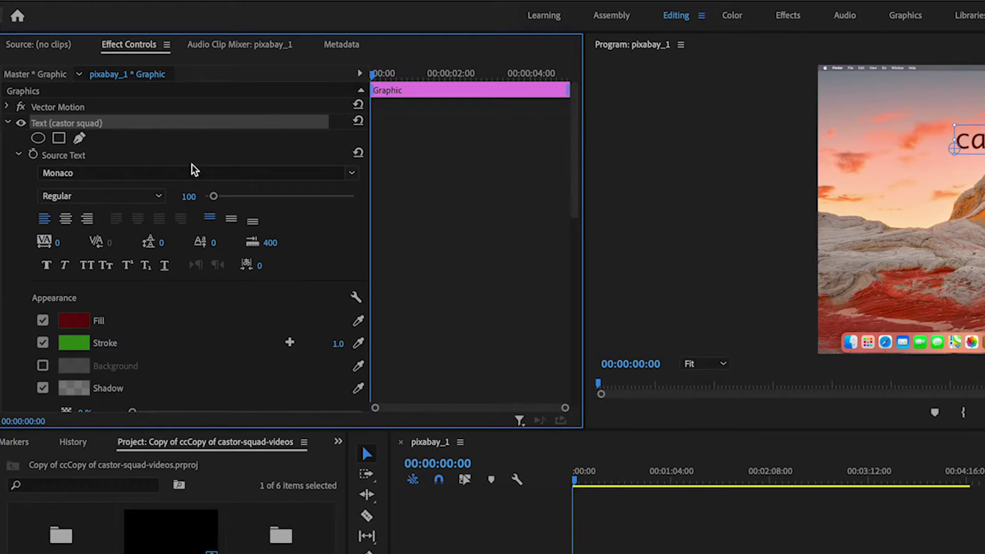
click(358, 179)
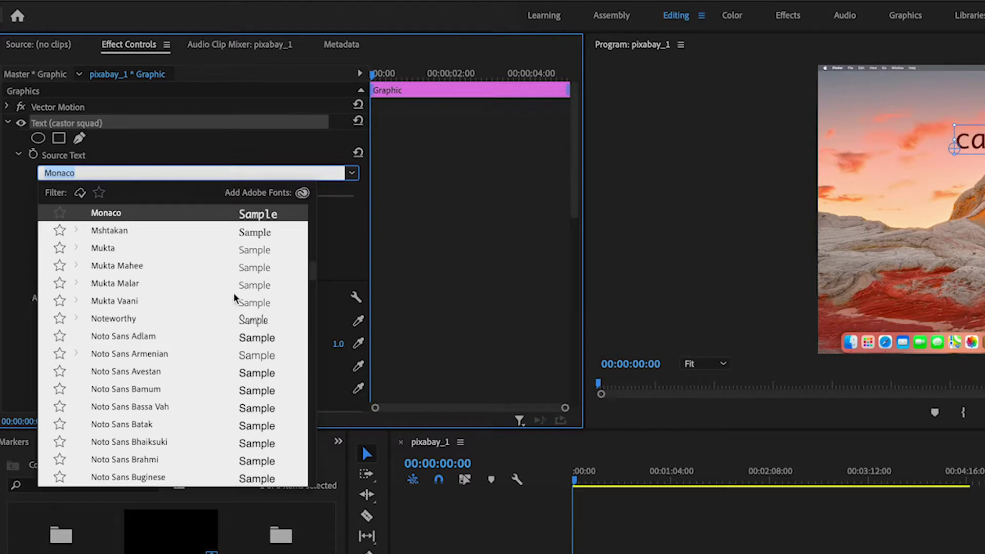
scroll(237, 311, down, 15)
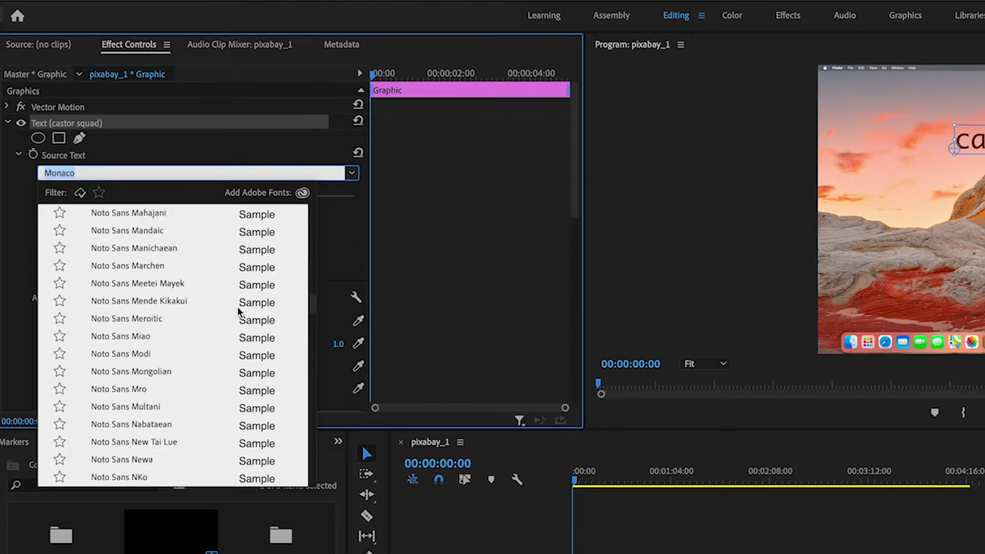
scroll(237, 310, down, 15)
scroll(237, 311, up, 3)
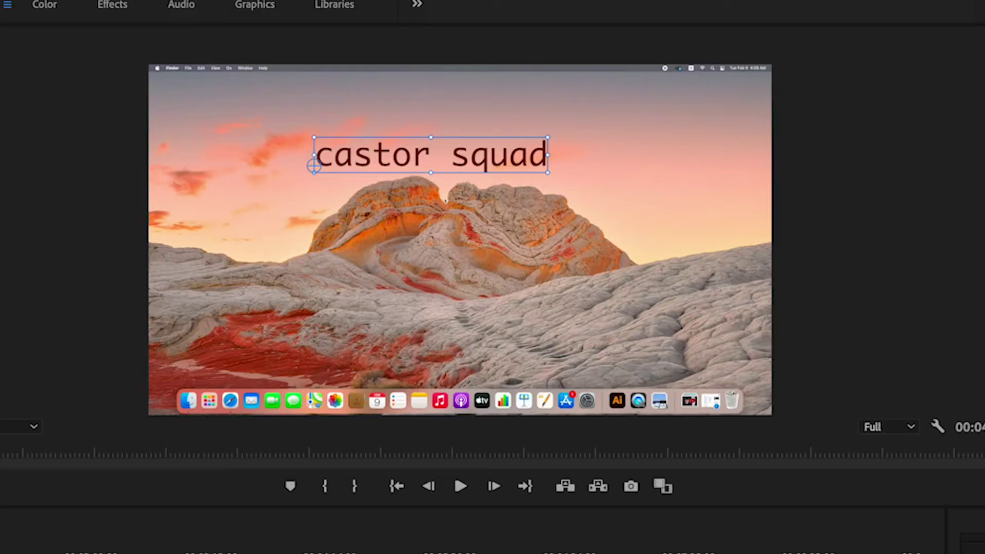
click(244, 289)
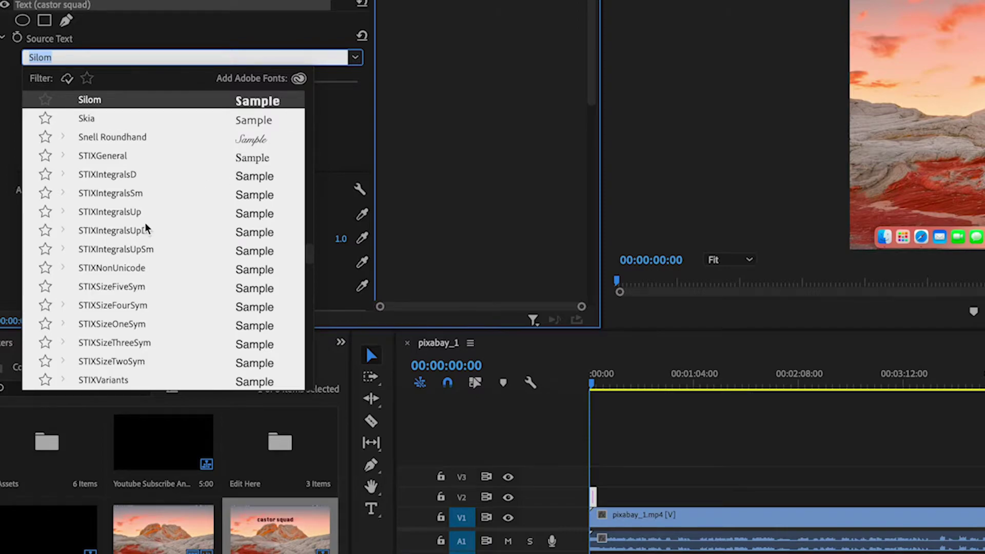
Step: Set the font of the "castor squad" text to SignPainter
scroll(146, 229, down, 5)
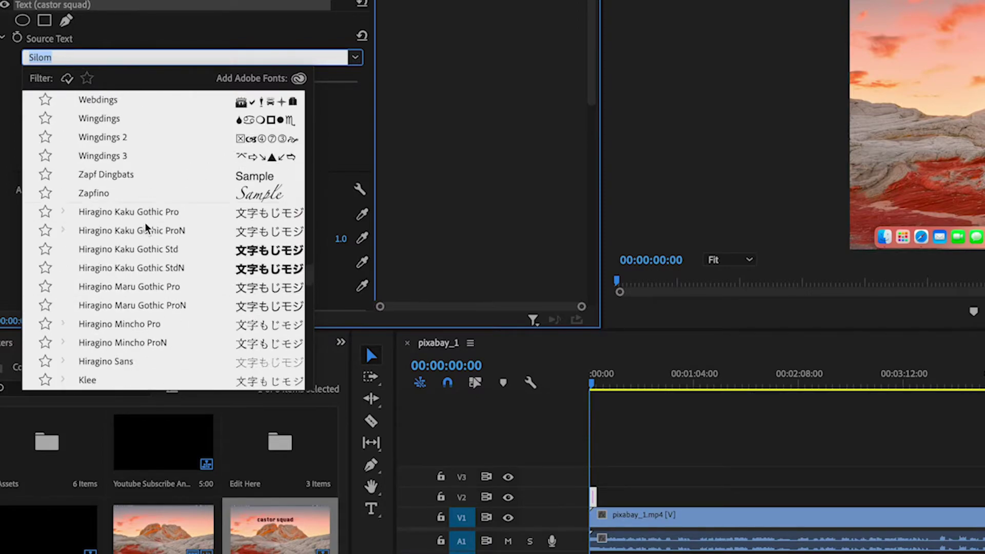
scroll(146, 228, down, 5)
scroll(147, 228, up, 10)
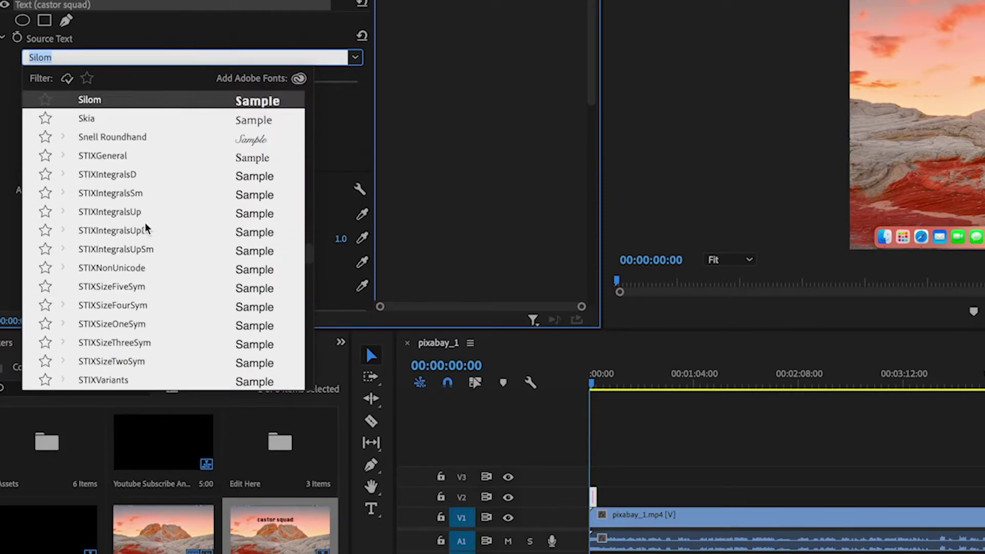
scroll(146, 228, up, 4)
scroll(146, 228, up, 1)
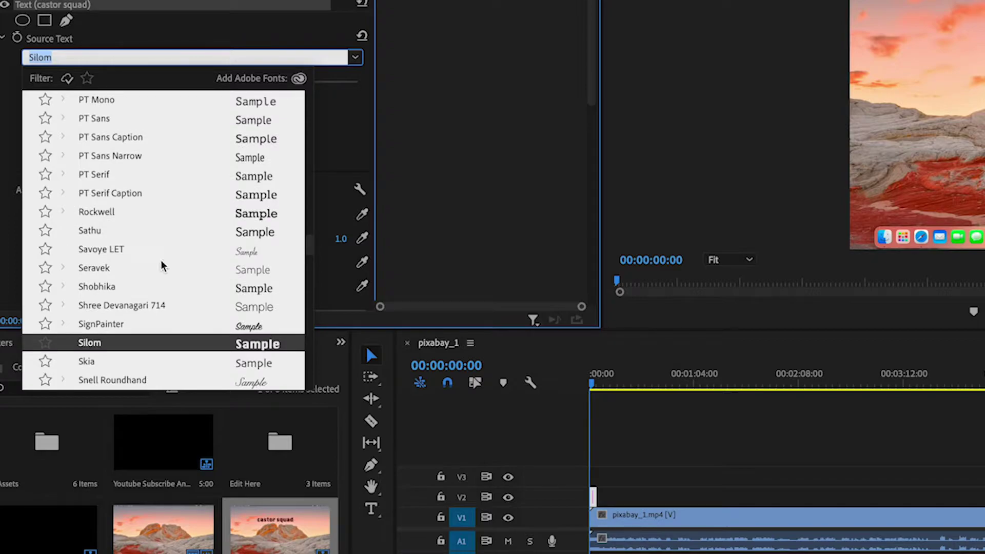
click(250, 325)
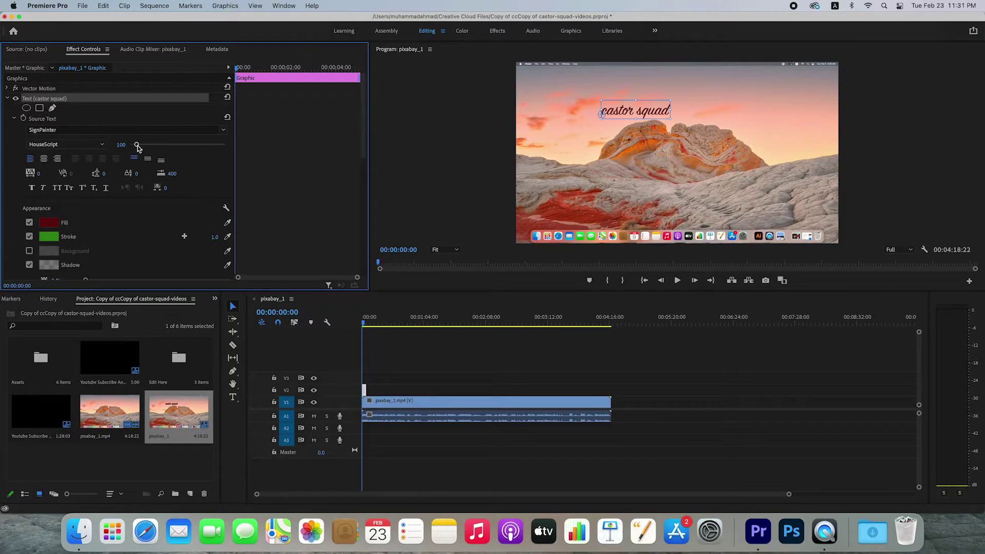
Step: Increase the text's font size to 311 and reposition it centred in the upper part of the frame
mouse_move(137, 146)
mouse_down()
mouse_move(159, 146)
mouse_move(149, 148)
mouse_up()
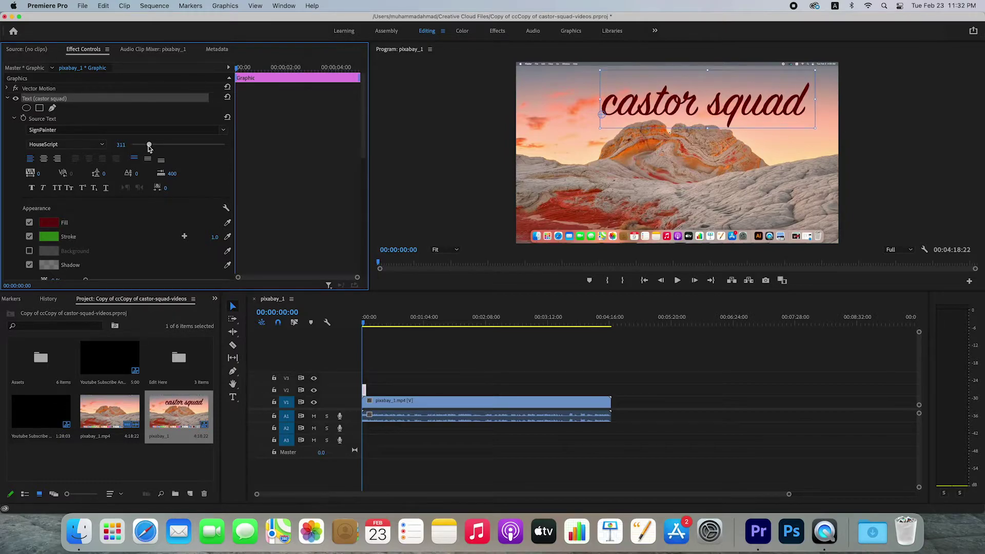
drag(673, 104, 631, 122)
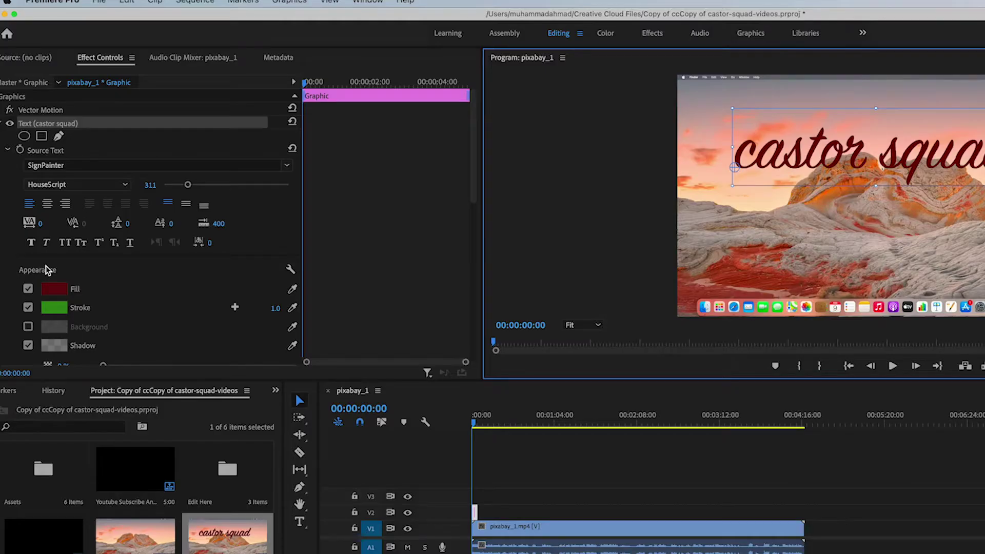
Step: Change the fill colour of the "castor squad" text to dark blue
scroll(45, 266, down, 3)
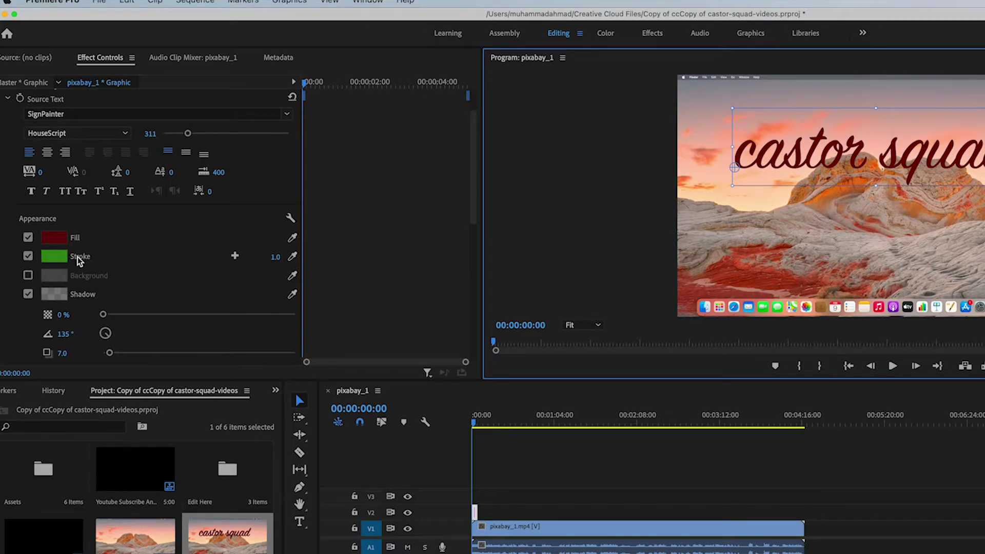
click(54, 239)
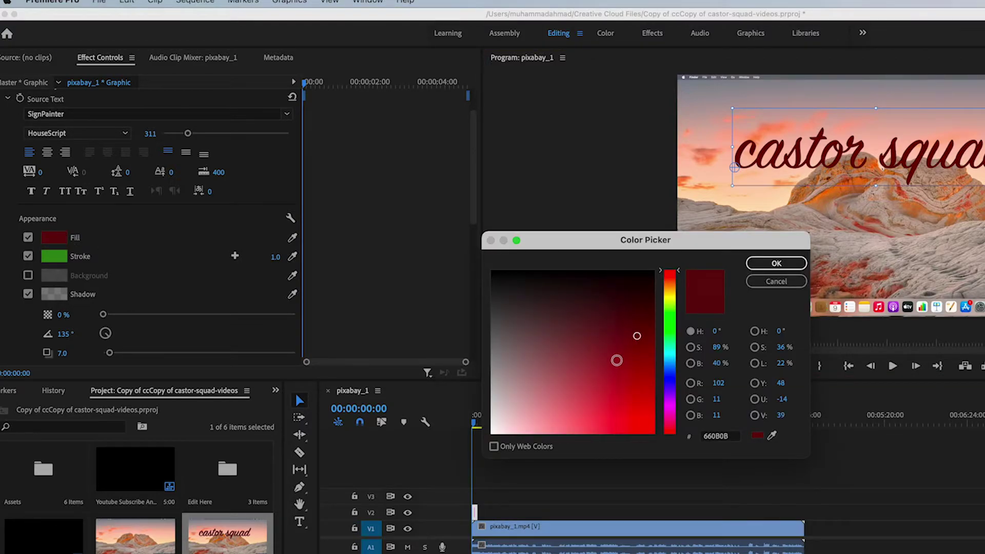
click(670, 382)
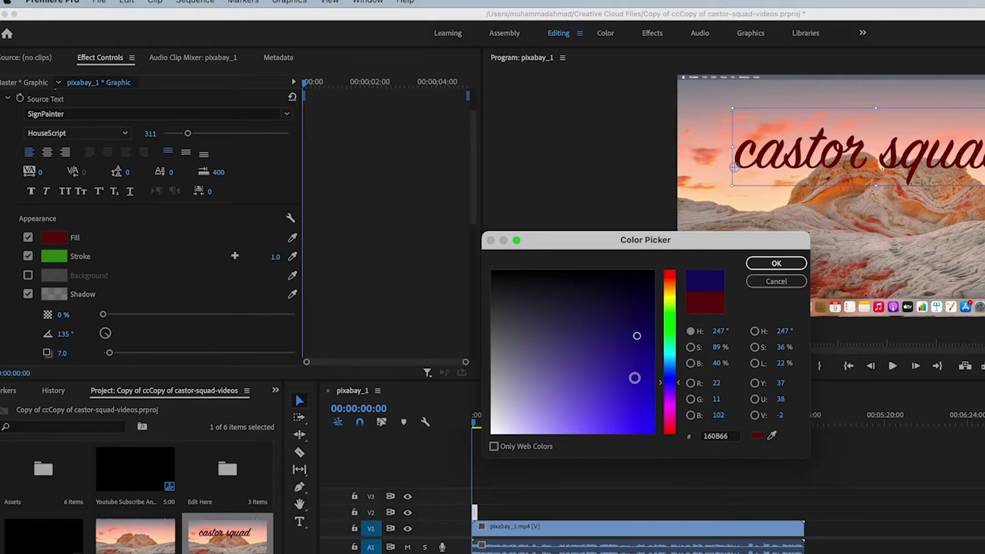
click(773, 265)
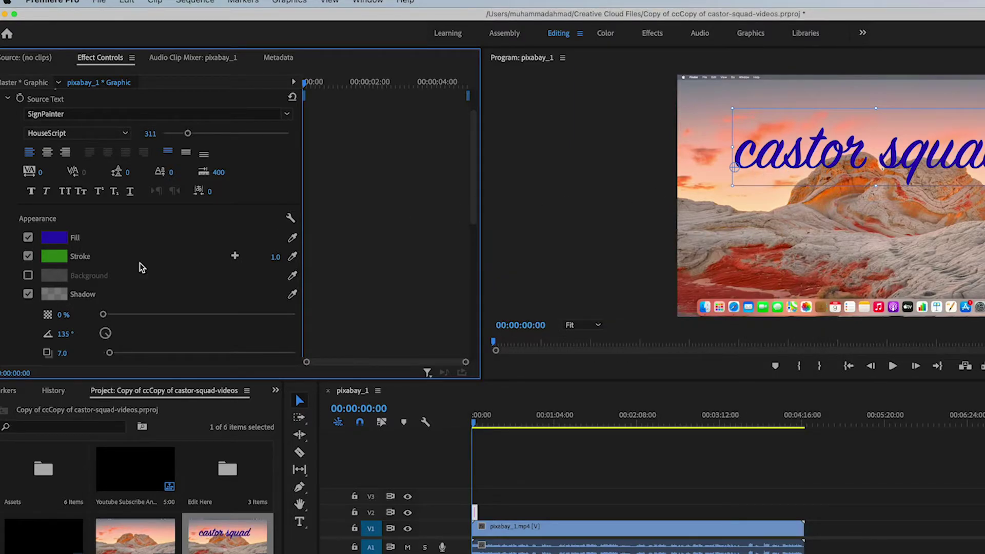
Step: Set the text's stroke colour to light grey DCE3DA and scale the text up to about 112
click(55, 257)
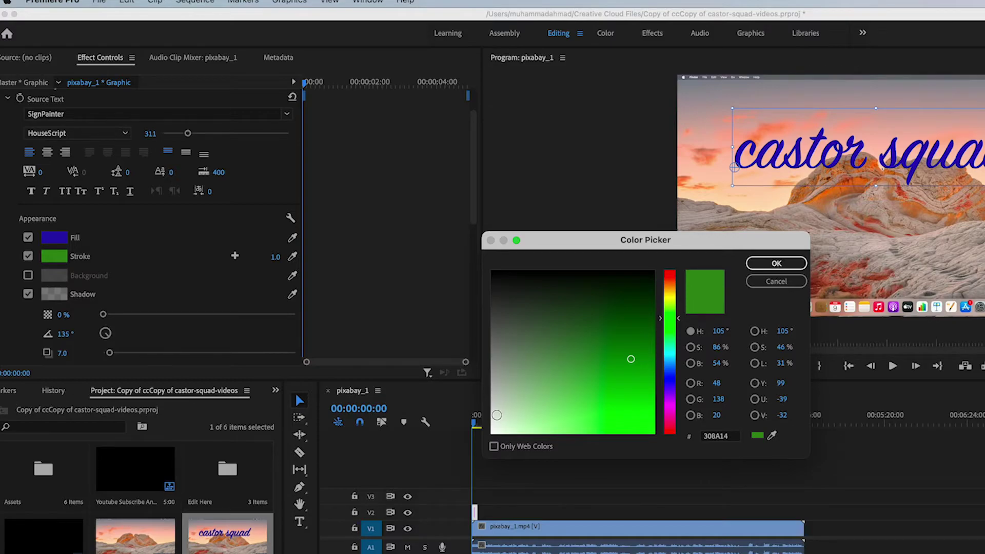
click(497, 415)
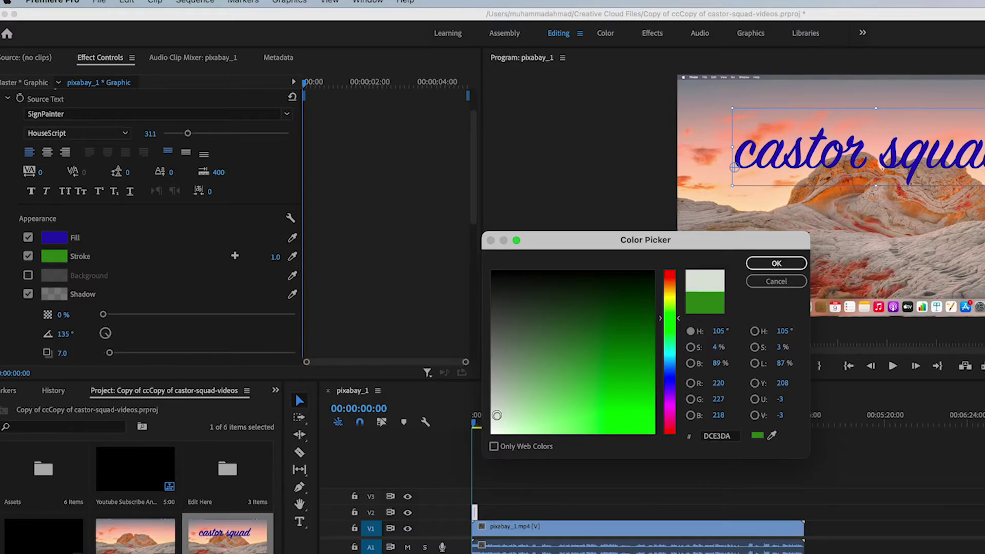
click(756, 265)
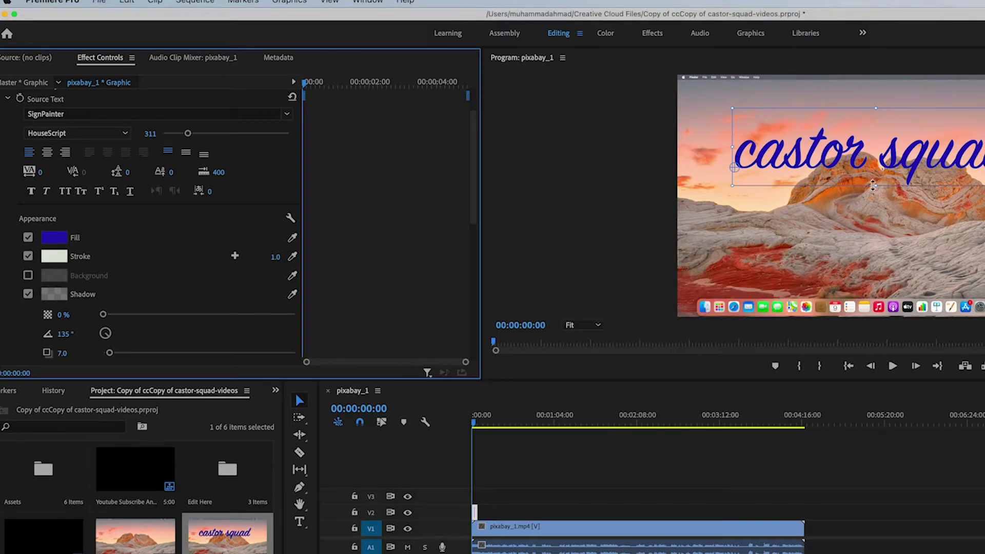
mouse_move(873, 186)
mouse_down()
mouse_move(886, 233)
mouse_move(881, 194)
mouse_up()
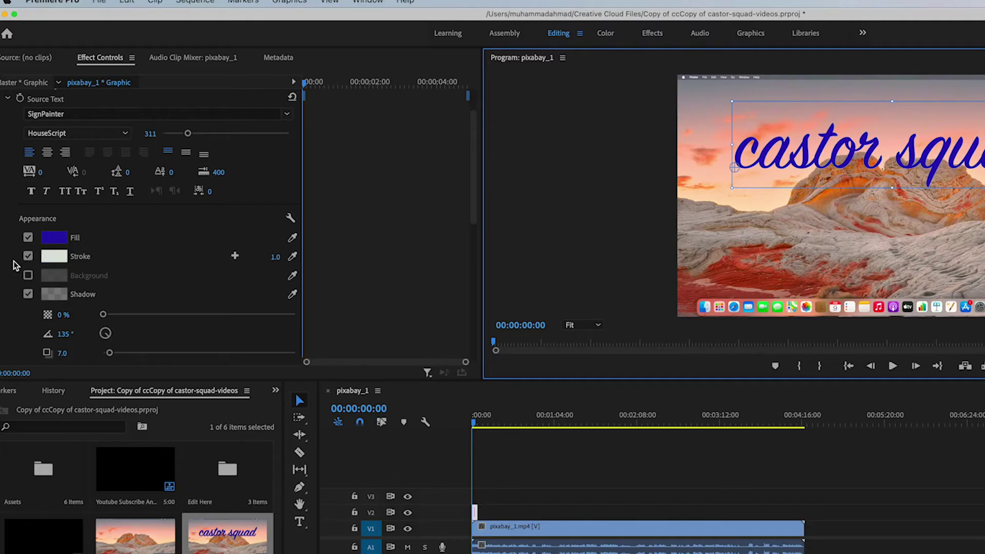
Step: Disable the text's shadow and try a background at 18% opacity, switching the background off again
click(28, 293)
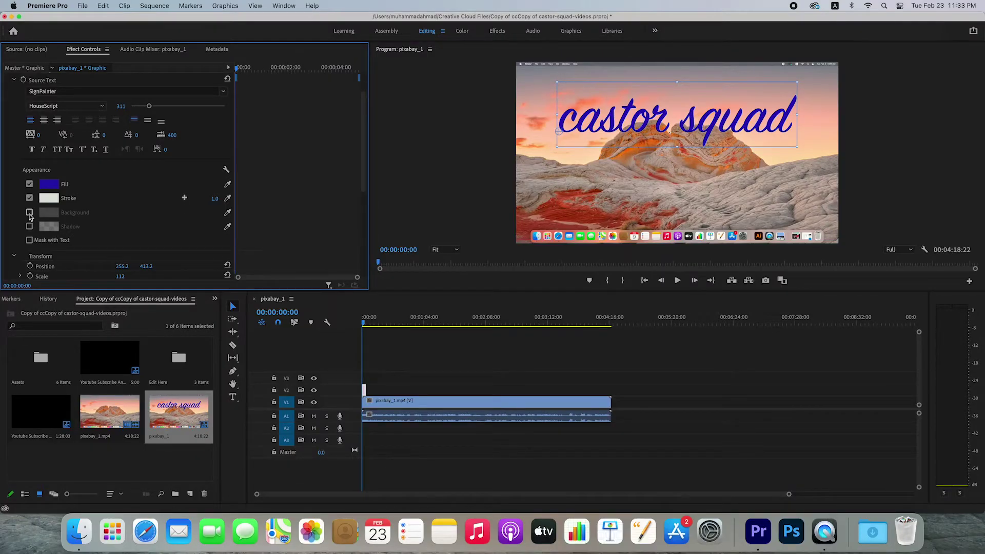
click(30, 213)
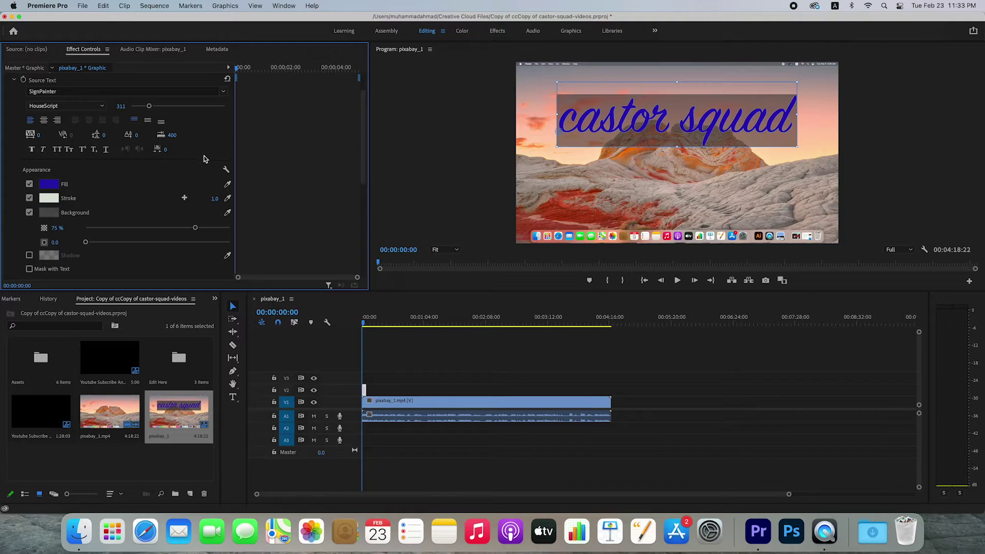
drag(196, 229, 112, 234)
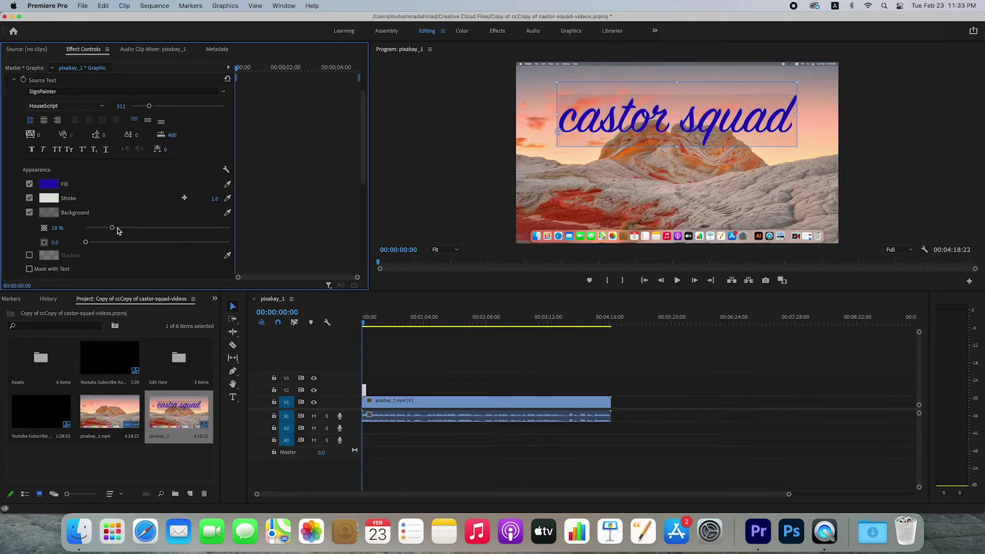
click(29, 213)
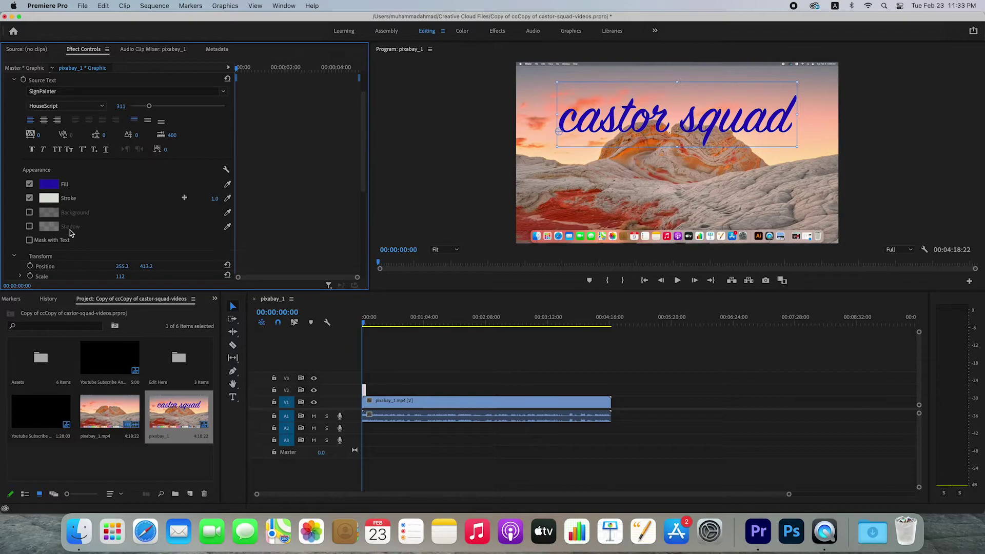
Step: Enable the text's shadow and set the shadow opacity to 99%
click(30, 226)
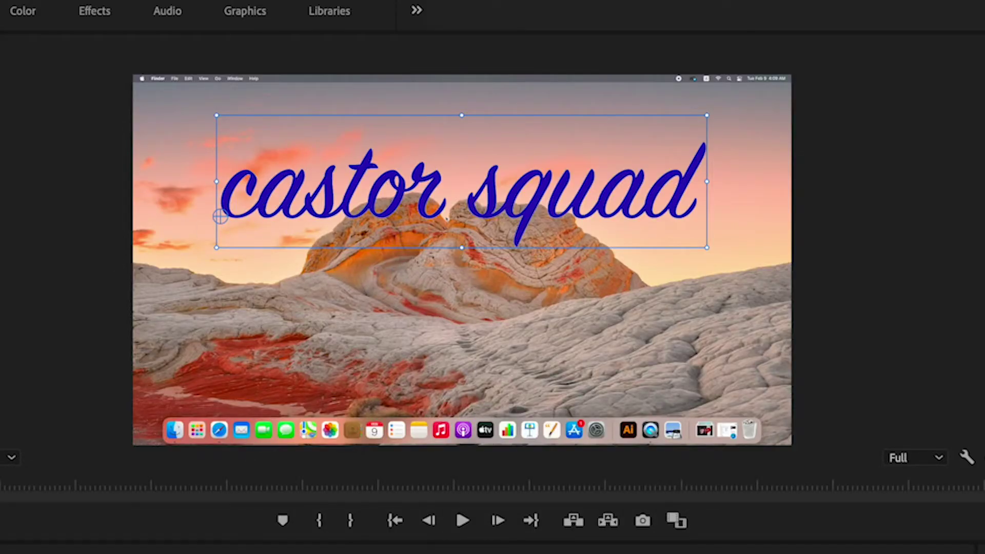
drag(86, 241, 88, 242)
drag(92, 244, 229, 248)
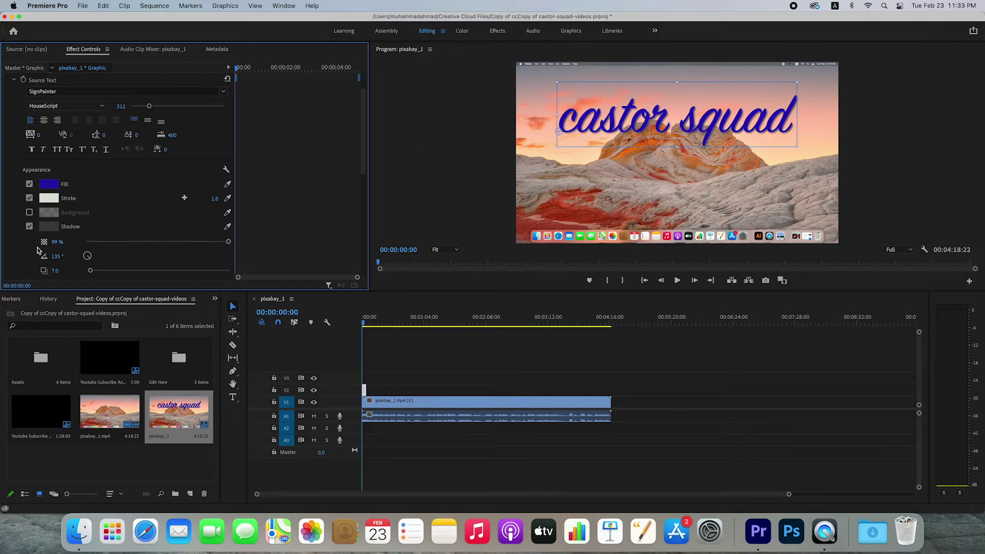
scroll(37, 246, down, 2)
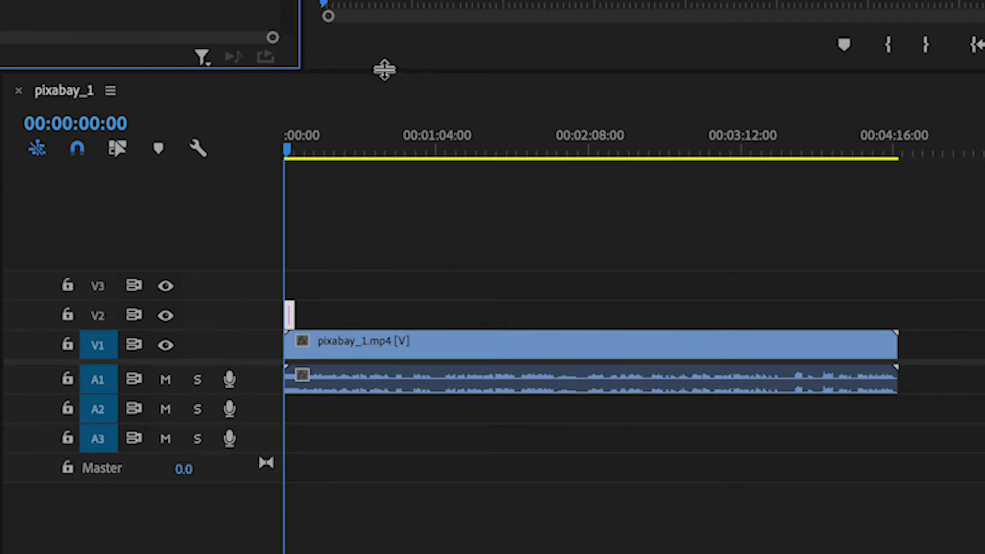
Step: Extend the end of the "castor squad" text clip on V2 to 00:00:20:23
drag(385, 50, 395, 6)
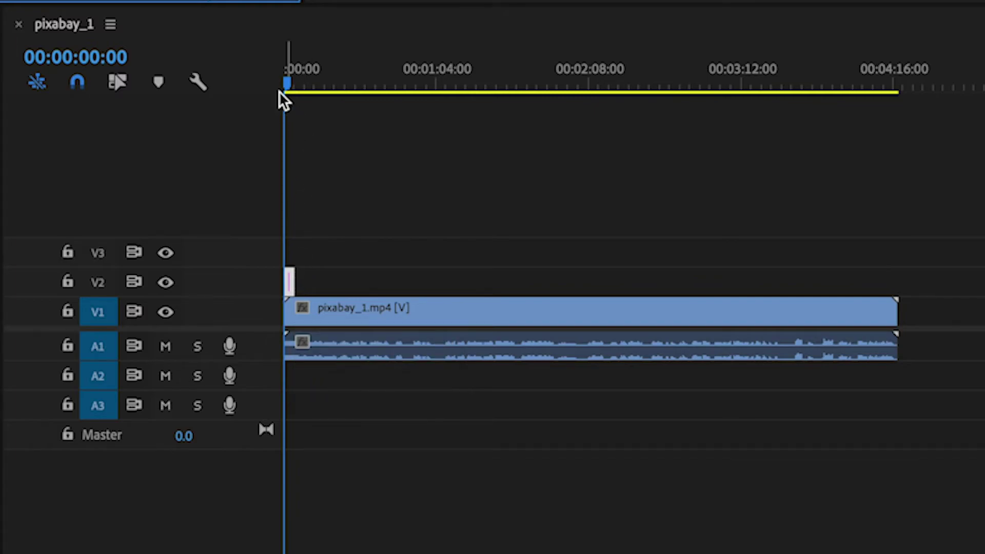
drag(288, 81, 332, 95)
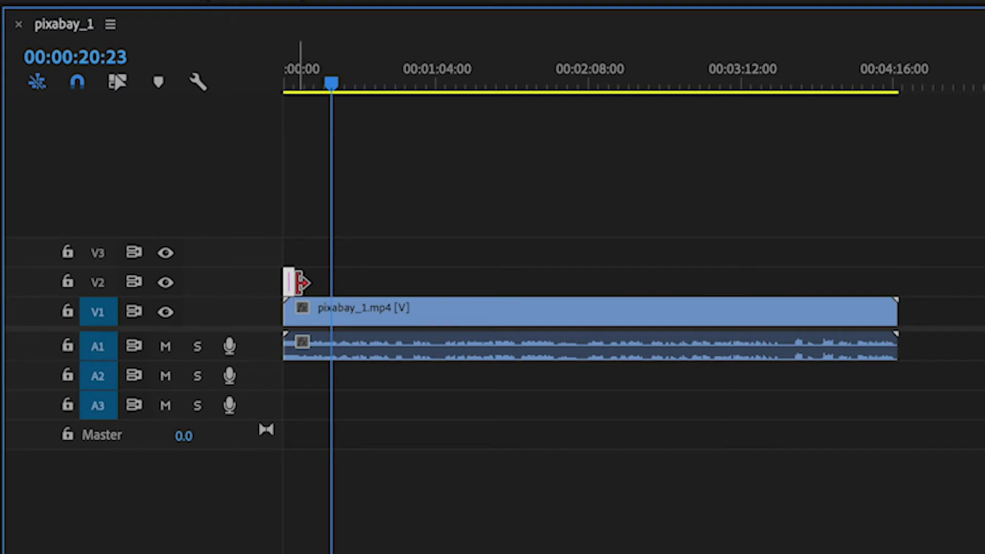
drag(314, 282, 344, 289)
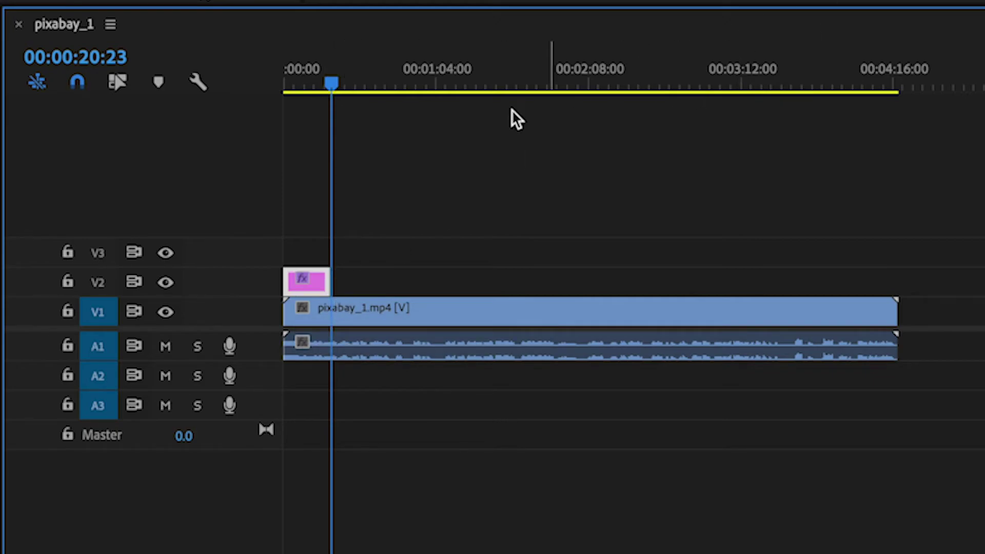
Step: Play the sequence from the start, shorten the V2 text clip to roughly two-thirds of its length, and return the playhead to 00:00:00:00
drag(337, 82, 277, 102)
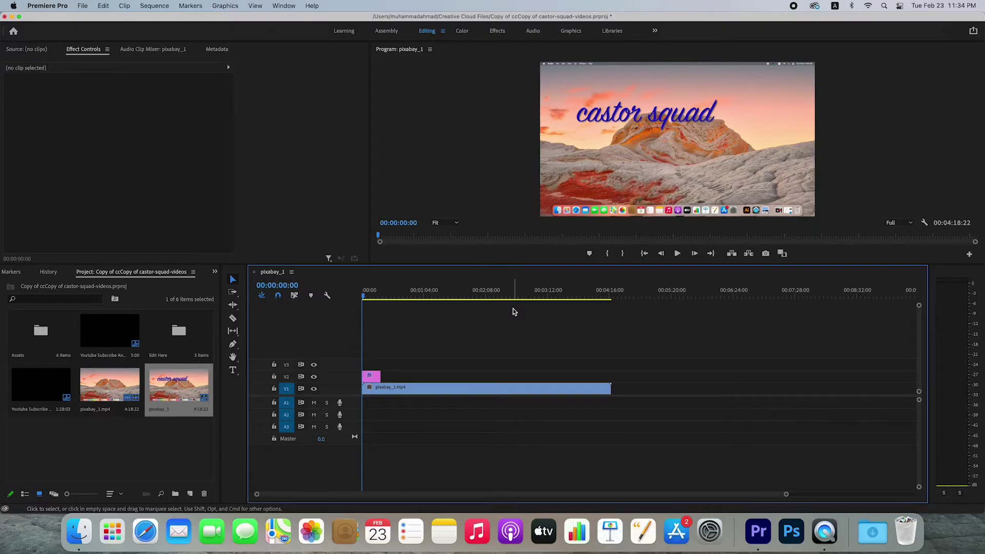
key(space)
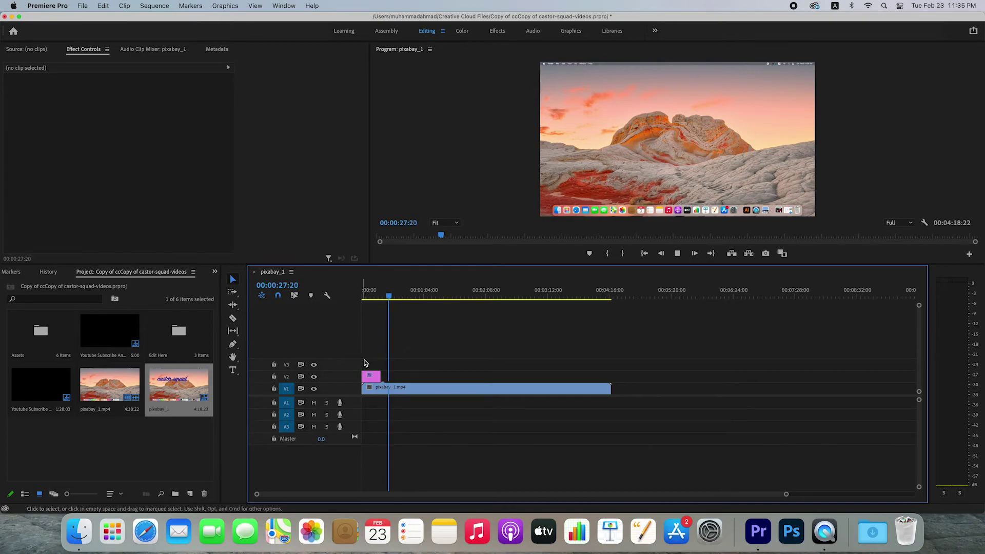
mouse_move(379, 377)
mouse_down()
mouse_move(459, 379)
mouse_move(371, 377)
mouse_up()
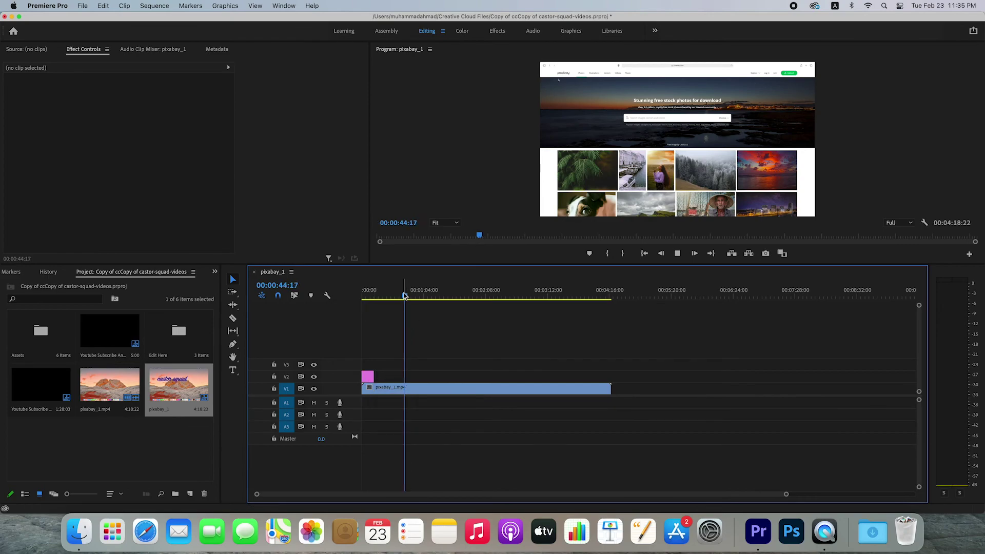
click(360, 302)
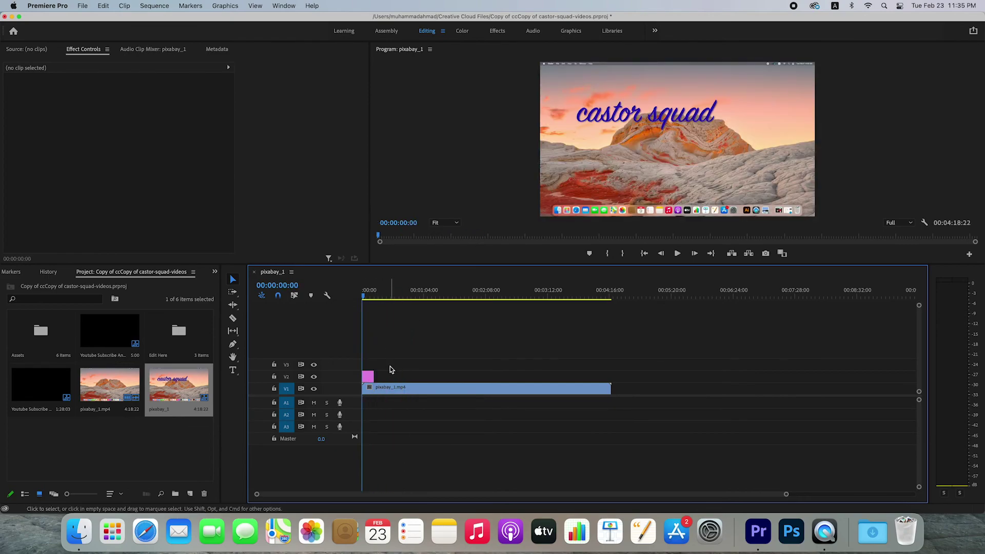